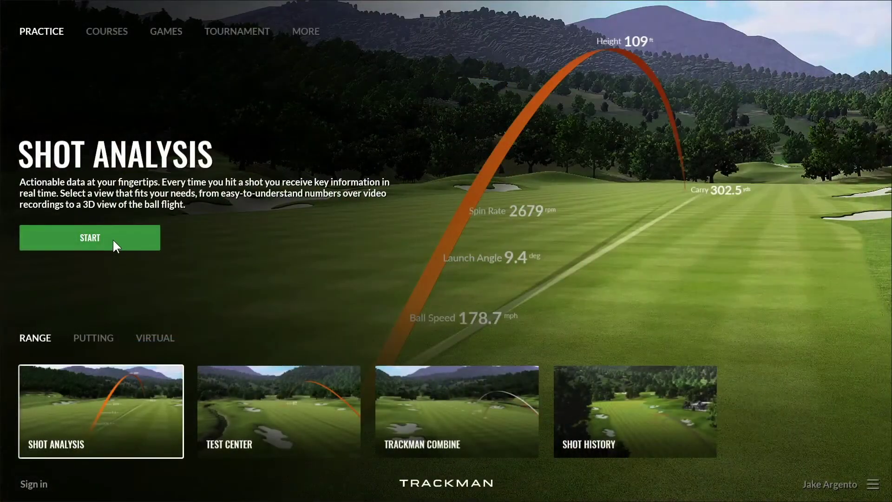
- Start a Shot Analysis session and confirm the Indoor target setup with 10-12 ft tee-up
left_click(113, 239)
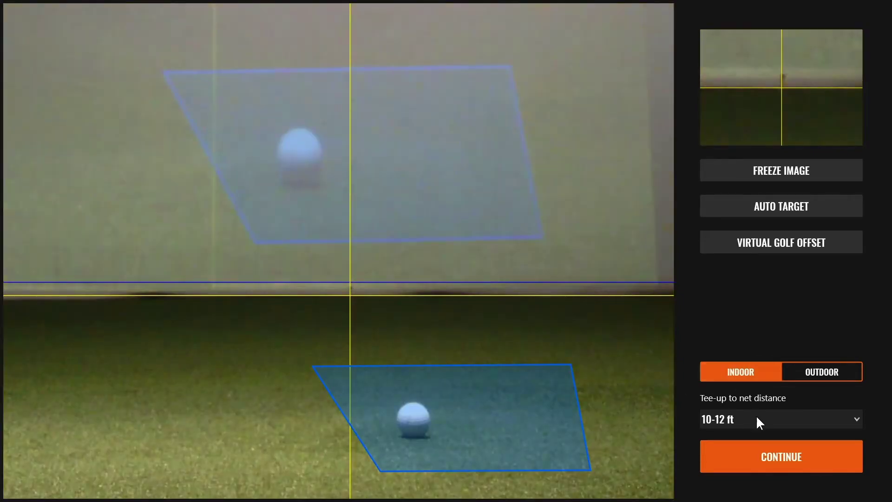
left_click(756, 459)
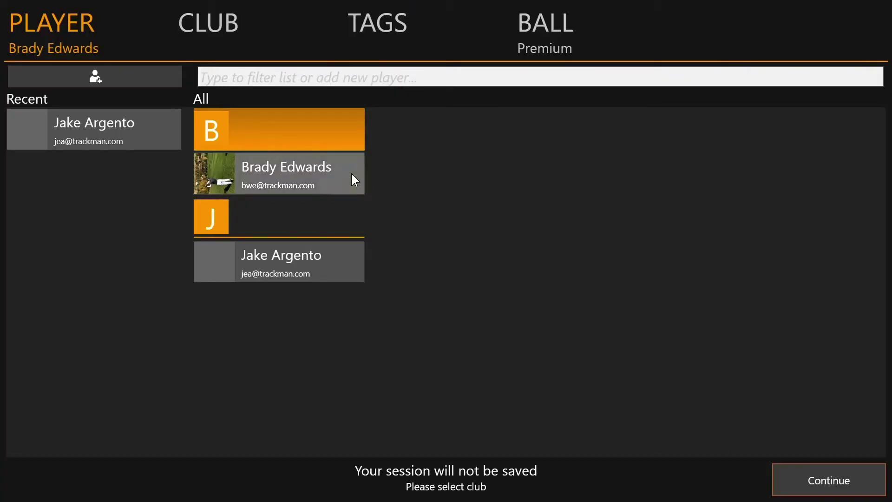
- Confirm the selected player and choose the 5 Iron to begin recording shots
left_click(806, 472)
left_click(604, 401)
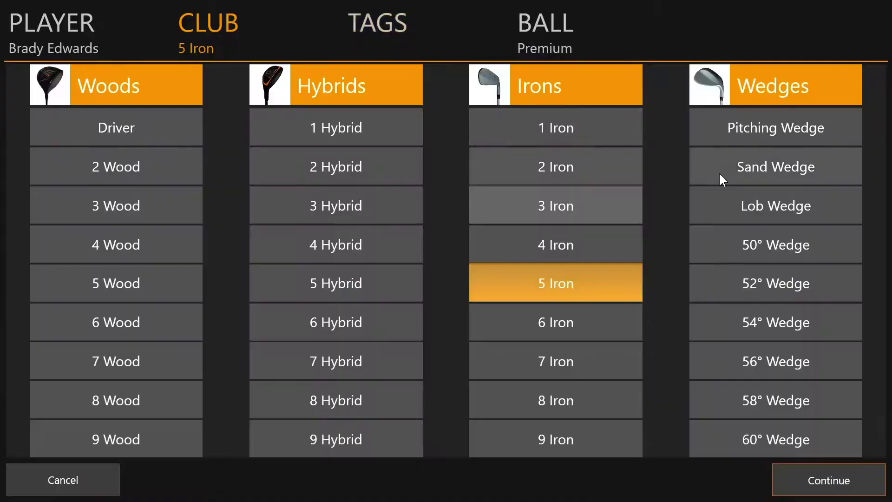
- Switch the session club to PW, then begin creating a session report
left_click(774, 137)
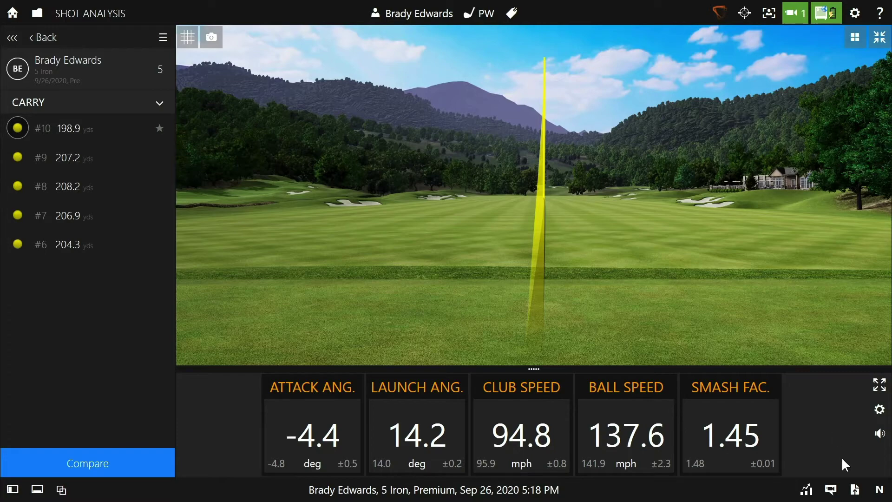
left_click(856, 491)
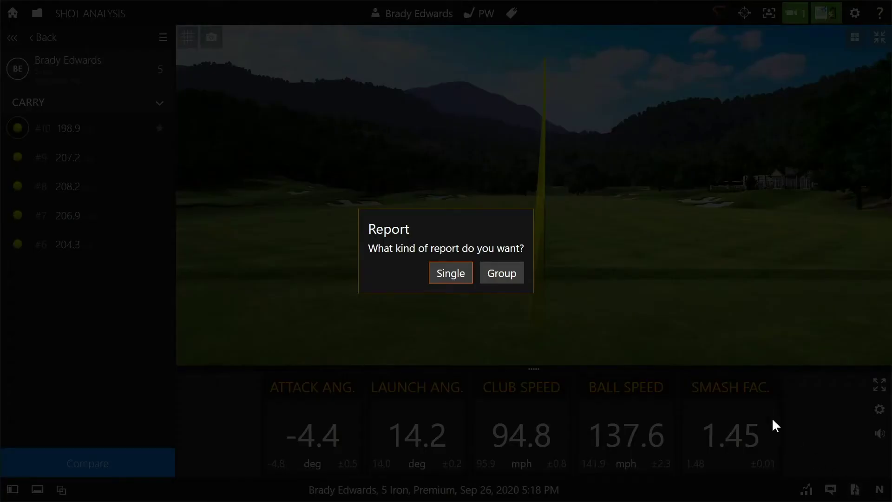
- Make a Group report adding the 8 Iron and Pitching Wedge groups to the 5 Iron
left_click(506, 274)
left_click(345, 252)
left_click(349, 213)
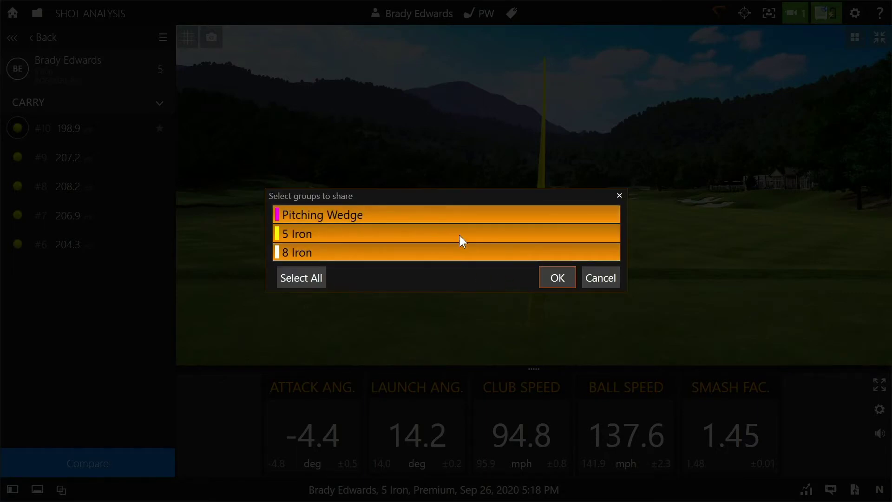
left_click(548, 281)
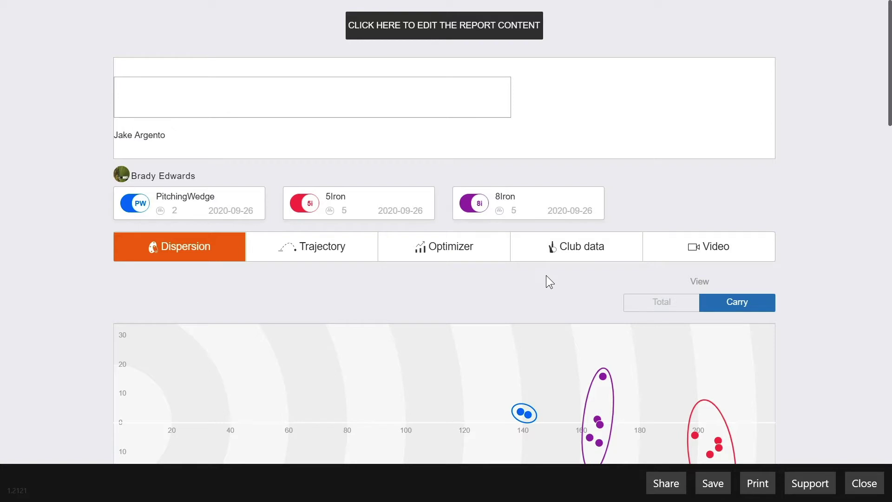
- Write the note "Nice work today!" in the report's comment box
left_click(281, 109)
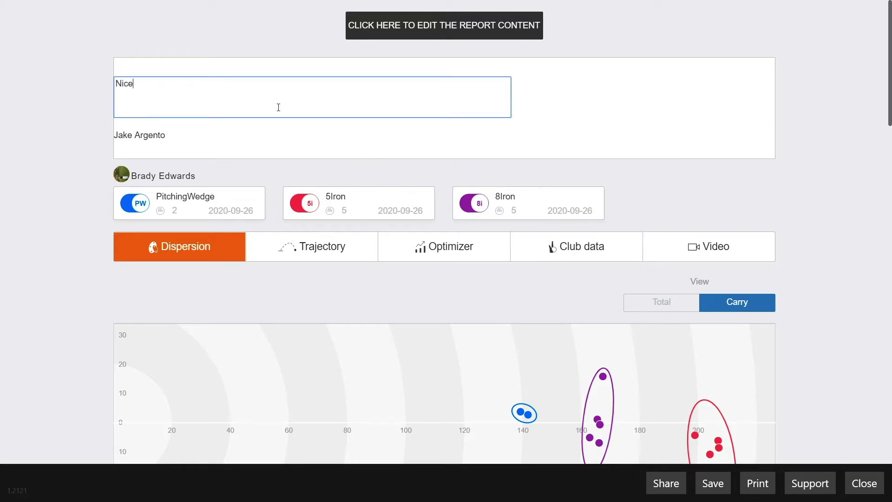
type("Nice work today!")
scroll(278, 107, "down", 5)
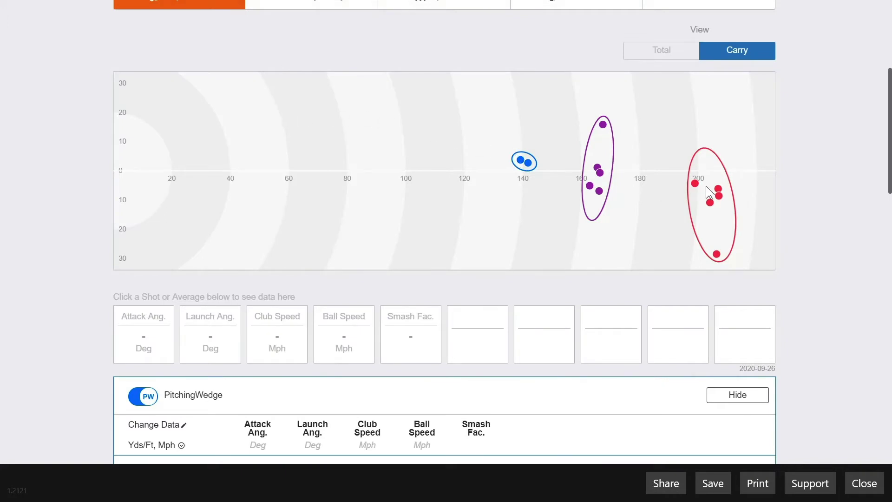
scroll(647, 199, "down", 5)
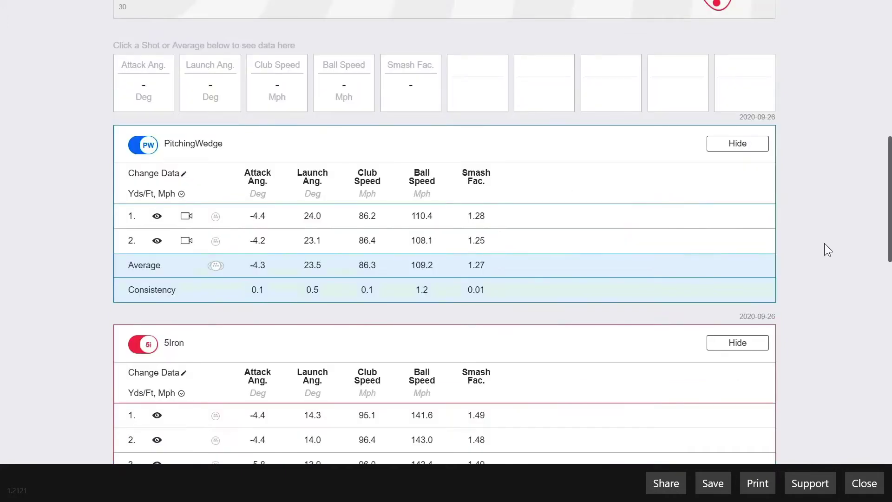
left_click(149, 146)
left_click(148, 145)
mouse_move(886, 146)
left_mouse_down()
mouse_move(890, 299)
mouse_move(886, 132)
left_mouse_up()
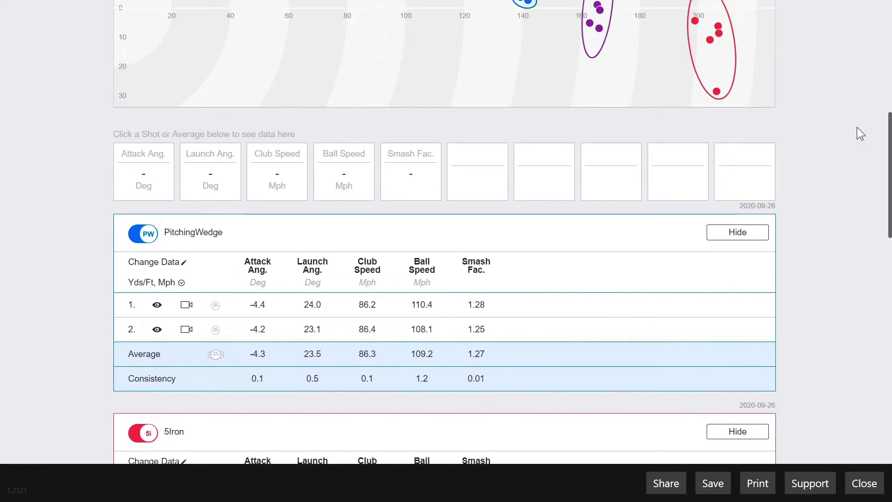
- Use Change Data to add Total, Carry and Face Ang. columns to the report tables
left_click(159, 263)
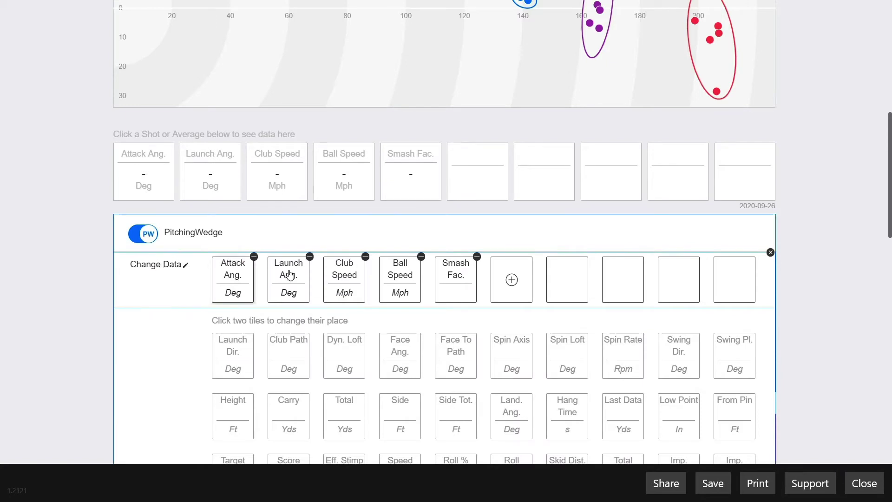
scroll(438, 344, "down", 5)
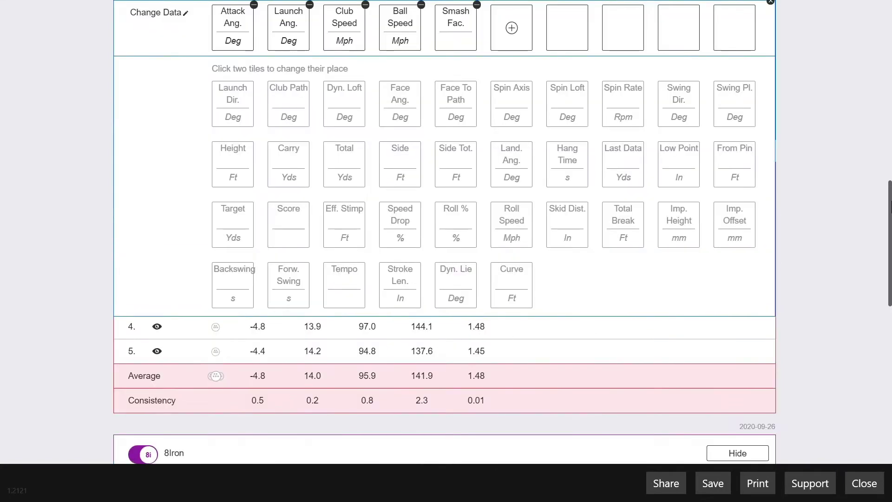
scroll(887, 211, "up", 2)
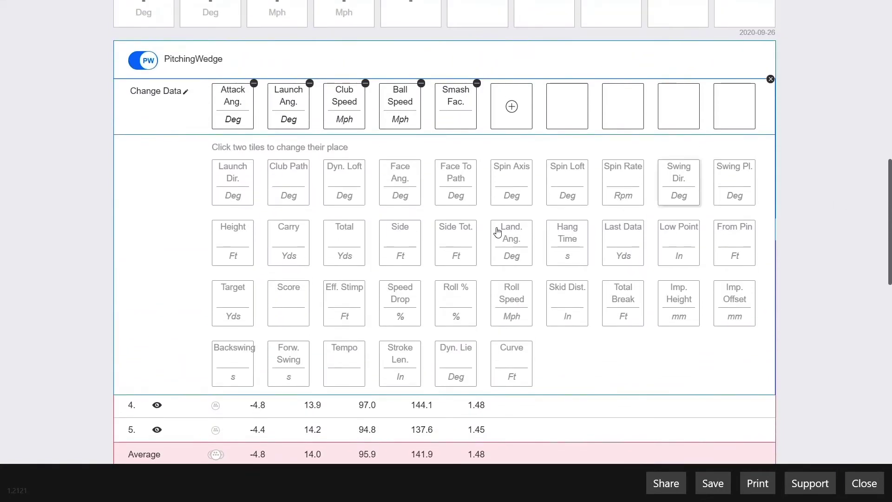
left_click(338, 239)
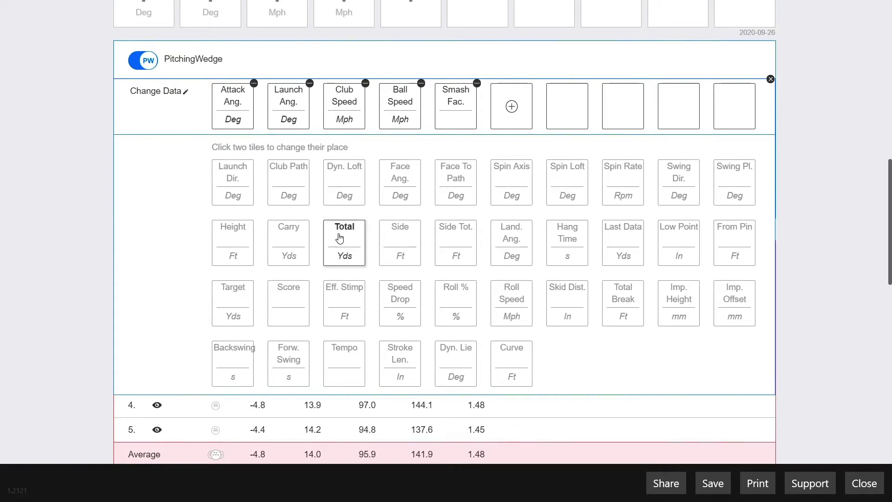
left_click(511, 111)
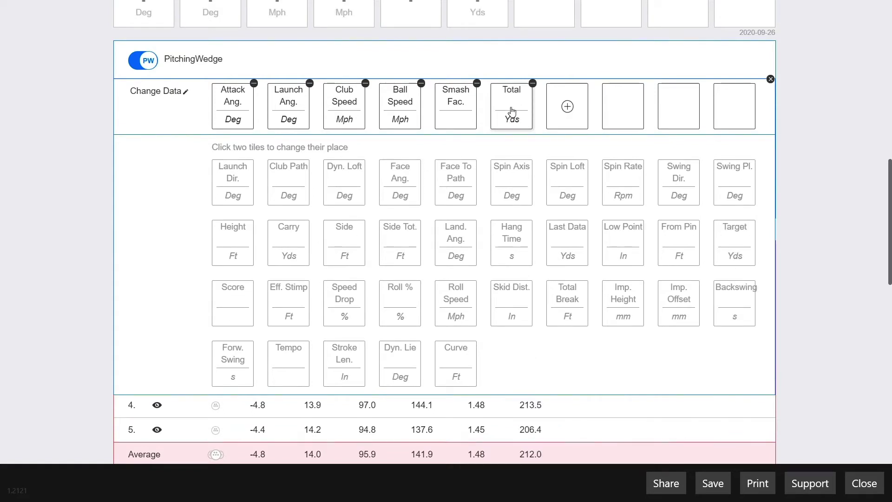
left_click(295, 239)
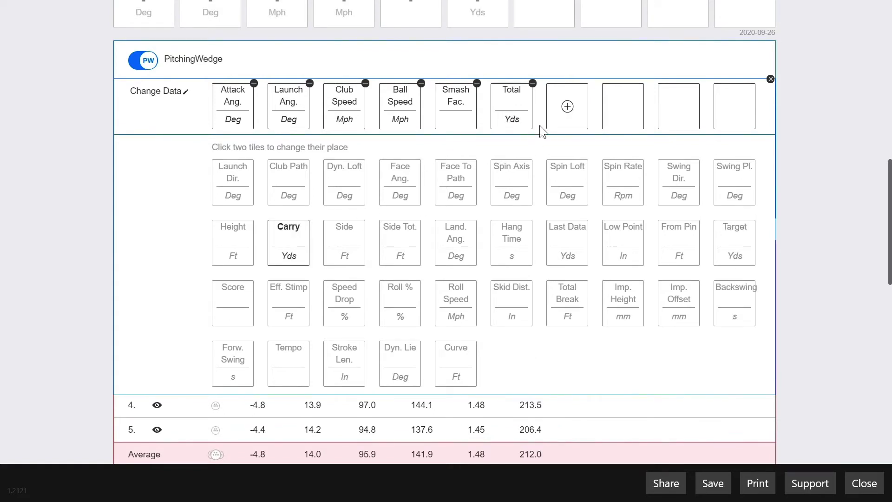
left_click(562, 110)
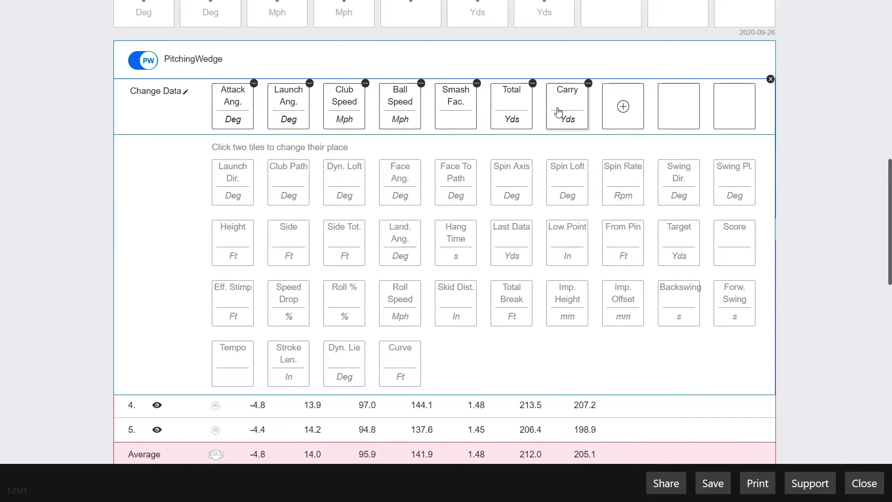
left_click(403, 176)
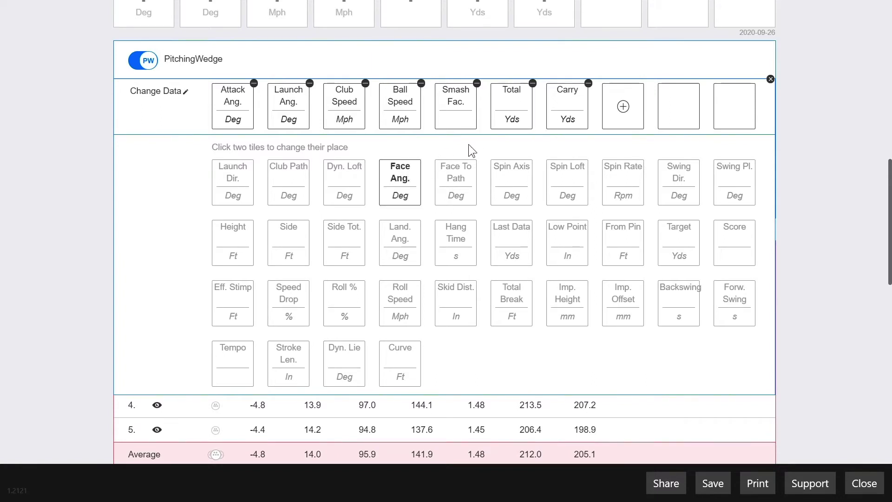
left_click(623, 105)
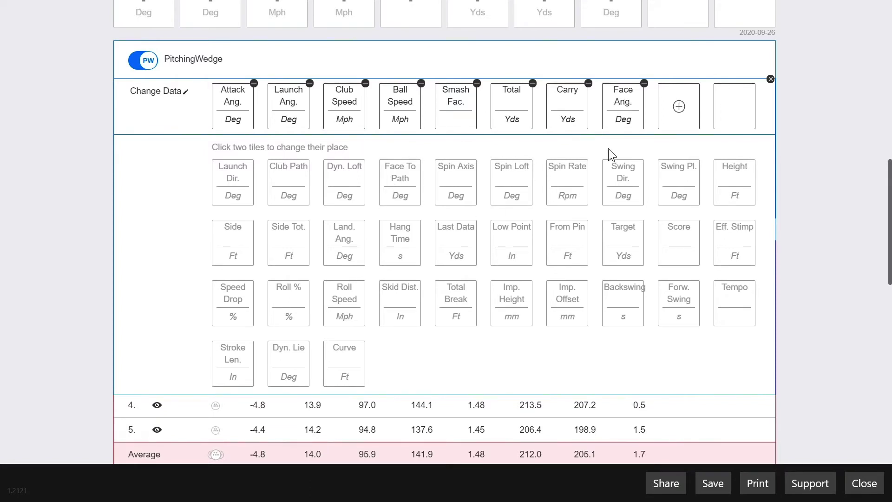
left_click(770, 80)
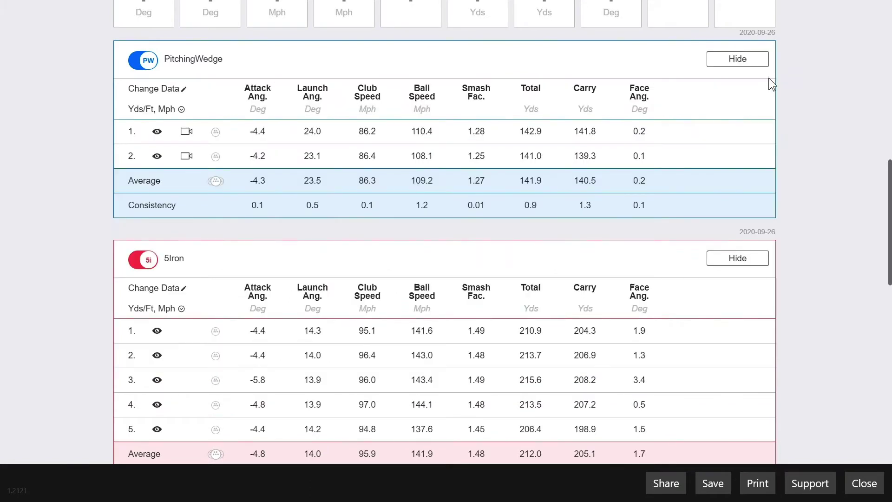
scroll(771, 84, "up", 5)
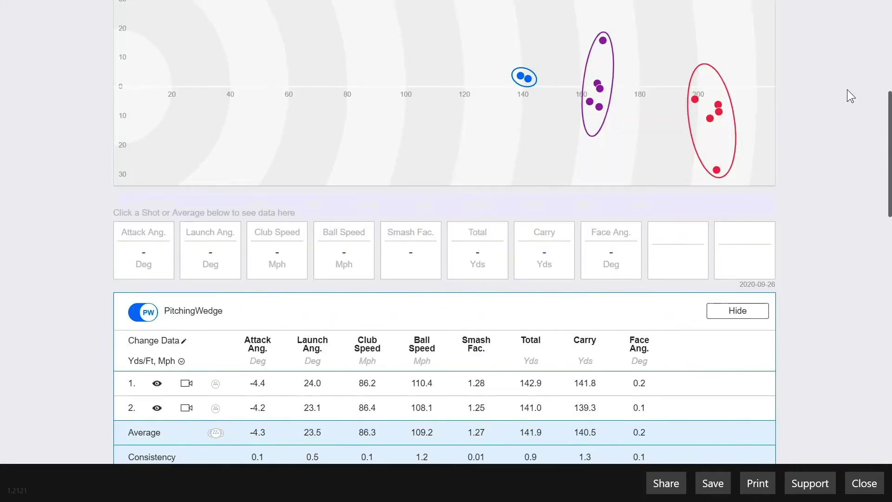
- View the report's Trajectory chart, then its Optimizer section
left_click_drag(889, 133, 890, 95)
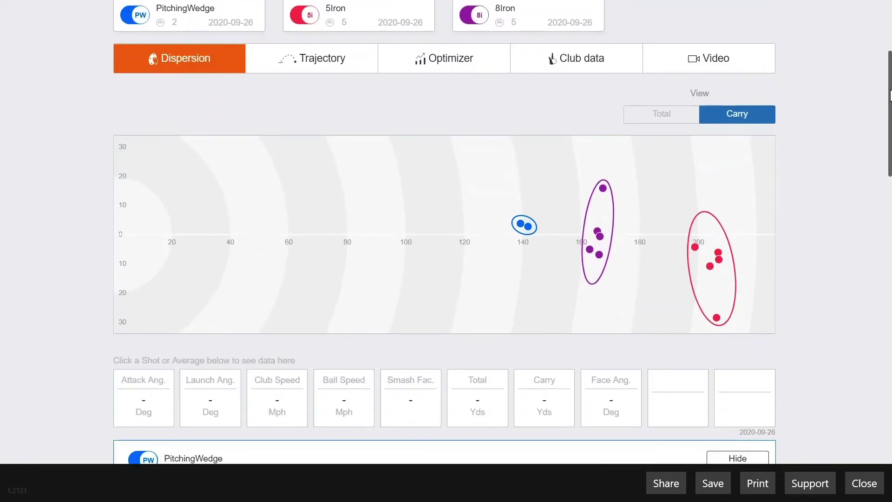
left_click(309, 65)
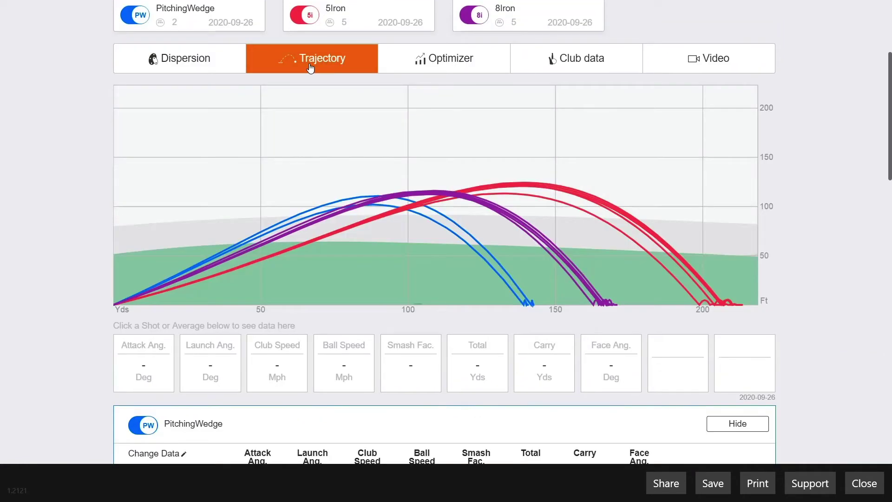
left_click(445, 64)
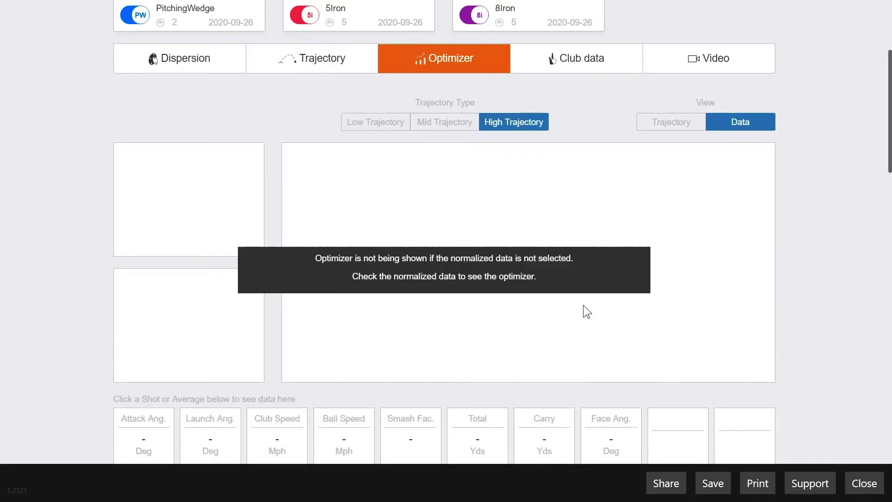
- Normalize all distances, load Pitching Wedge shot #1 into the Optimizer, and select High Trajectory
left_click_drag(889, 165, 830, 398)
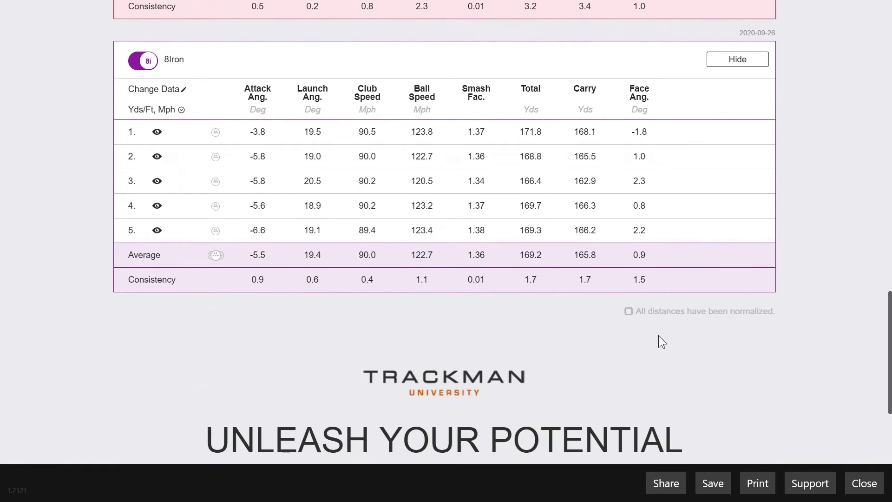
left_click(629, 313)
left_click_drag(890, 342, 884, 103)
scroll(609, 231, "down", 5)
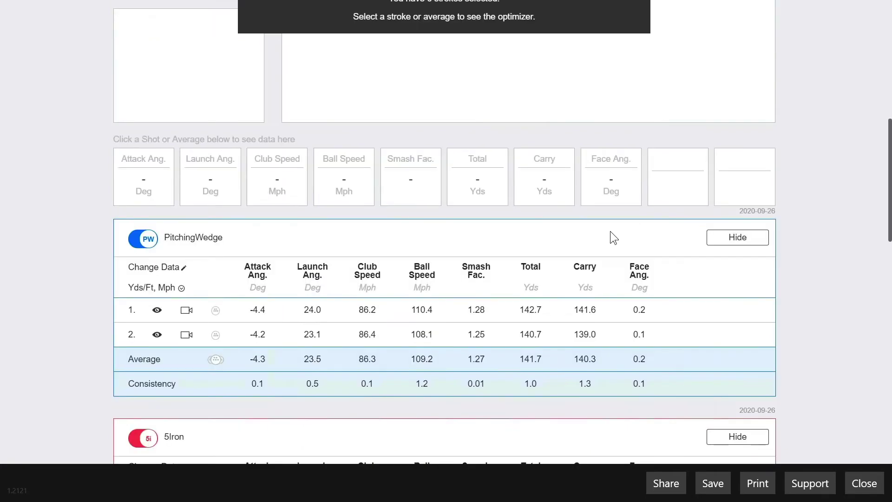
left_click(270, 316)
left_click_drag(890, 162, 852, 75)
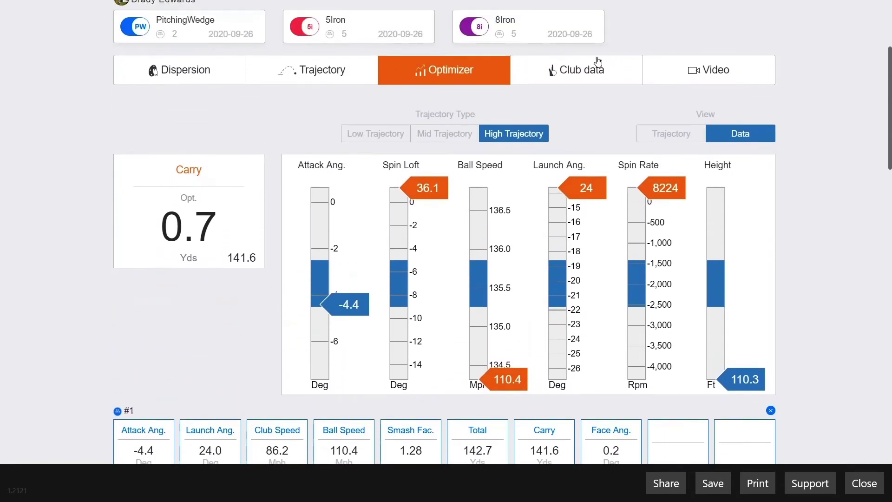
left_click(420, 136)
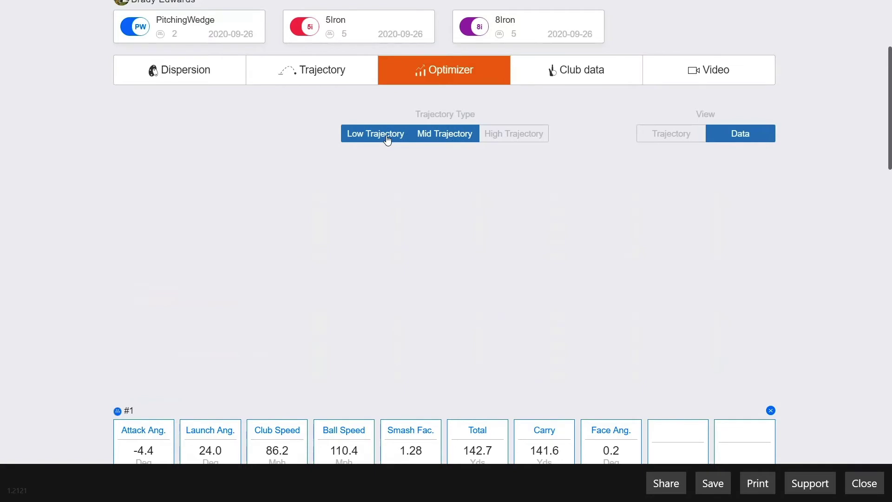
left_click(493, 135)
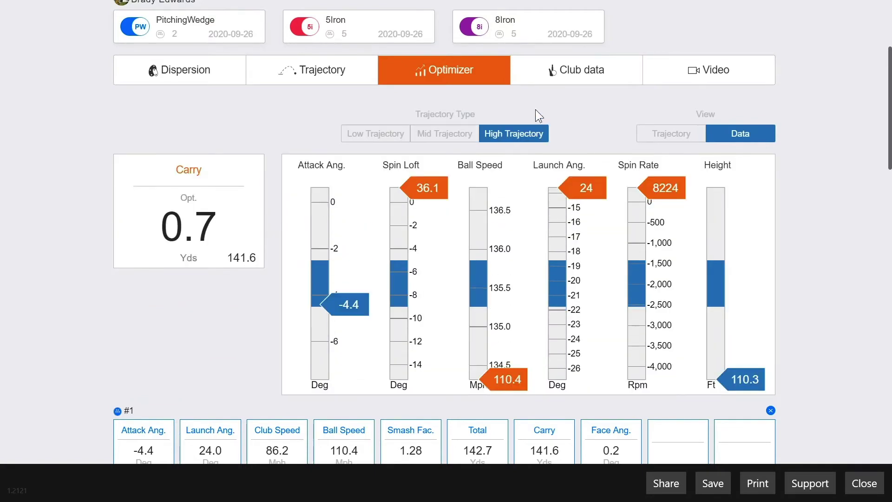
- Review the shot's club data diagrams and play its swing video
left_click(581, 71)
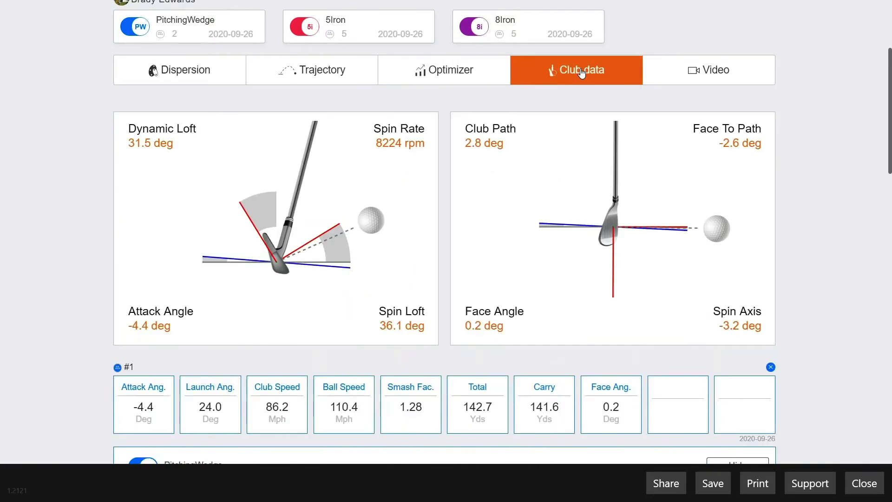
left_click(656, 70)
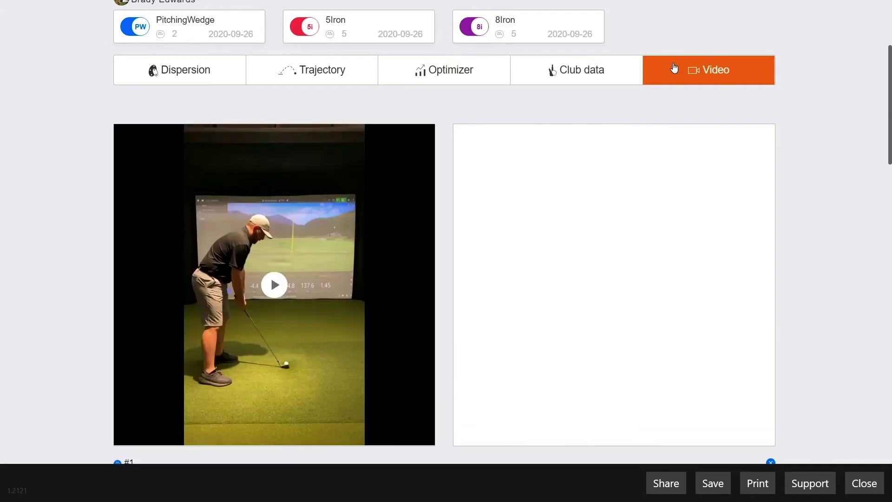
left_click(277, 286)
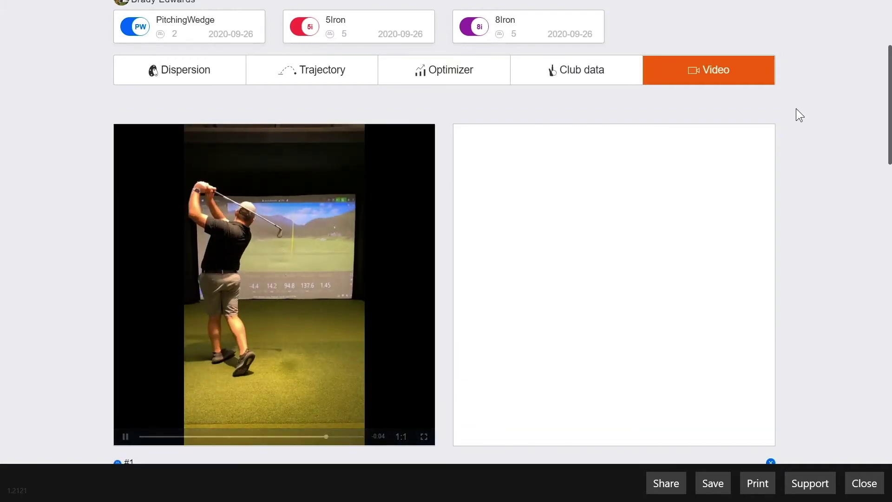
- Step back through Club data, Optimizer and Trajectory to the carry Dispersion plot
left_click(627, 74)
left_click(476, 72)
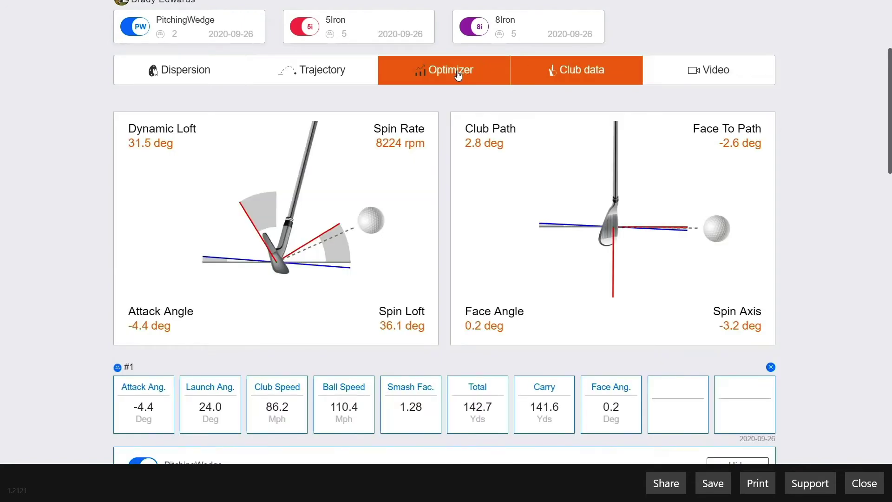
left_click(320, 72)
left_click(210, 69)
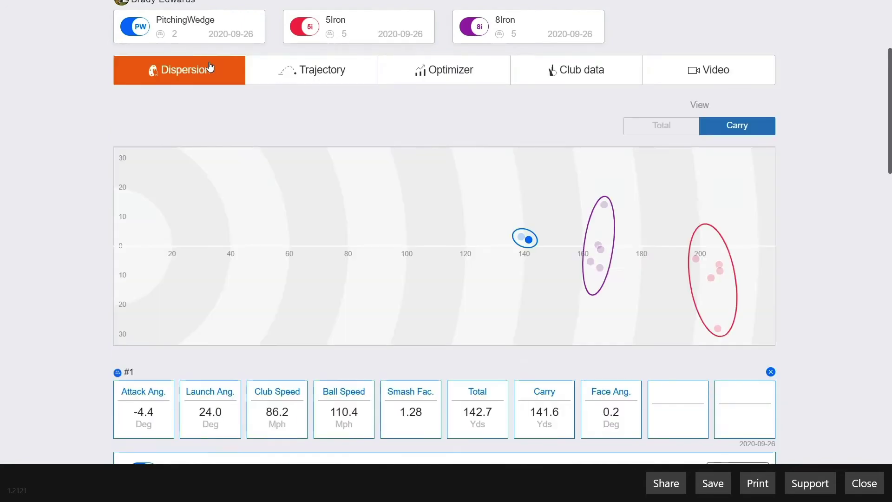
left_click_drag(890, 150, 890, 357)
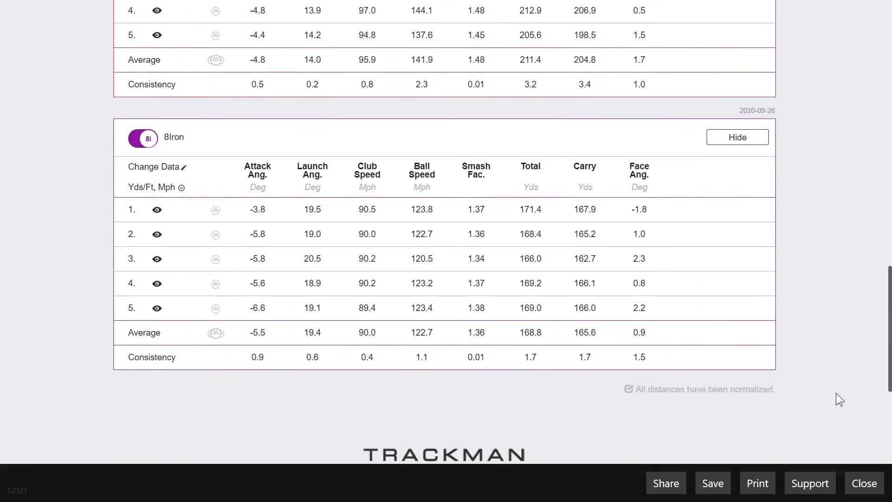
- Upload the group report plus its two missing swing videos to MyTrackMan, then close the report
left_click(674, 491)
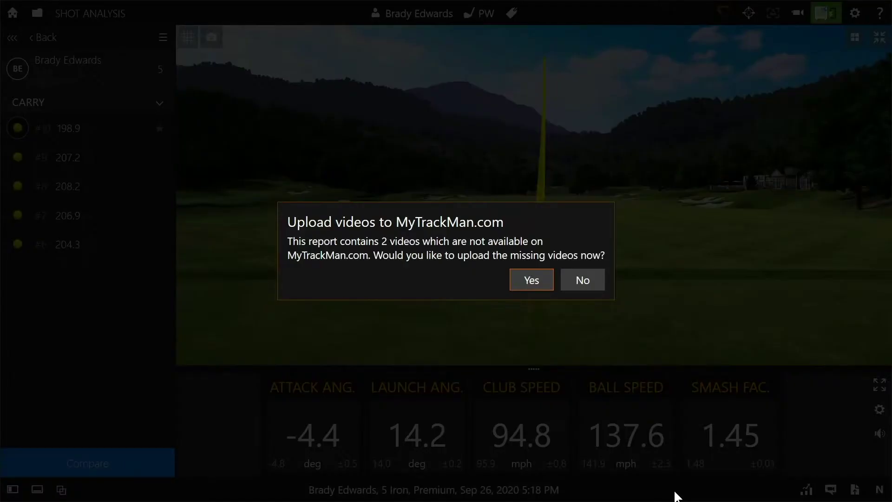
left_click(540, 287)
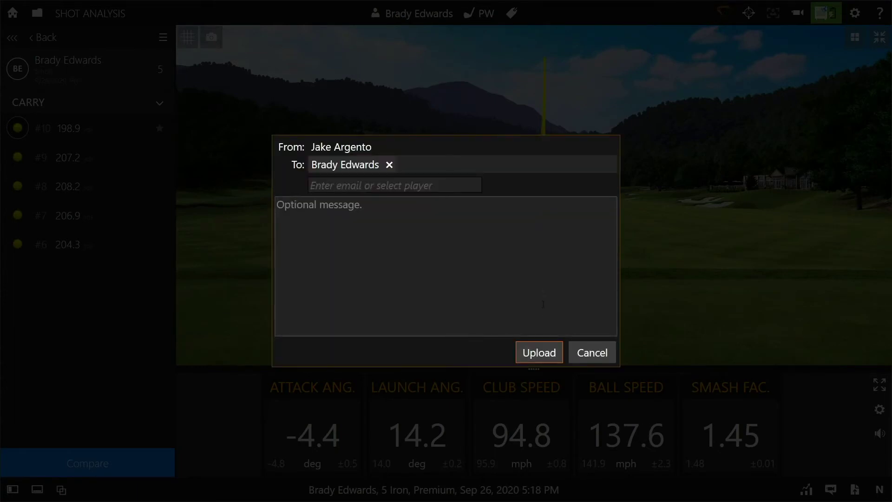
left_click(549, 353)
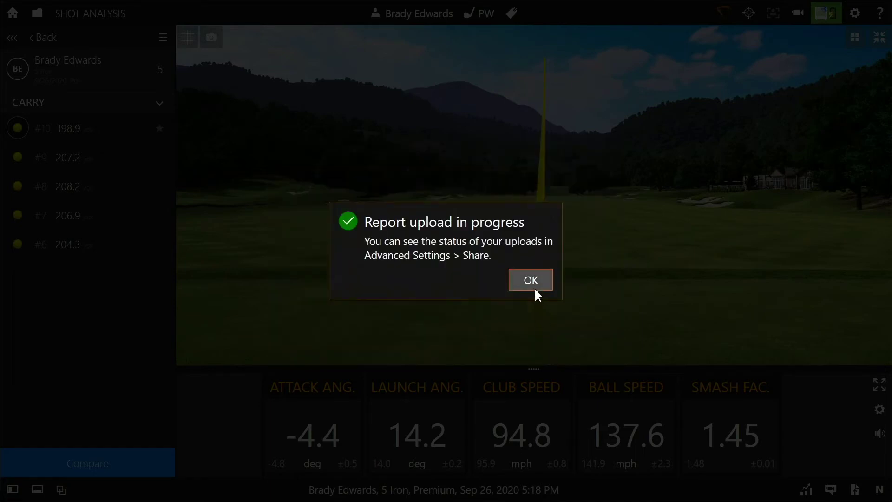
left_click(532, 280)
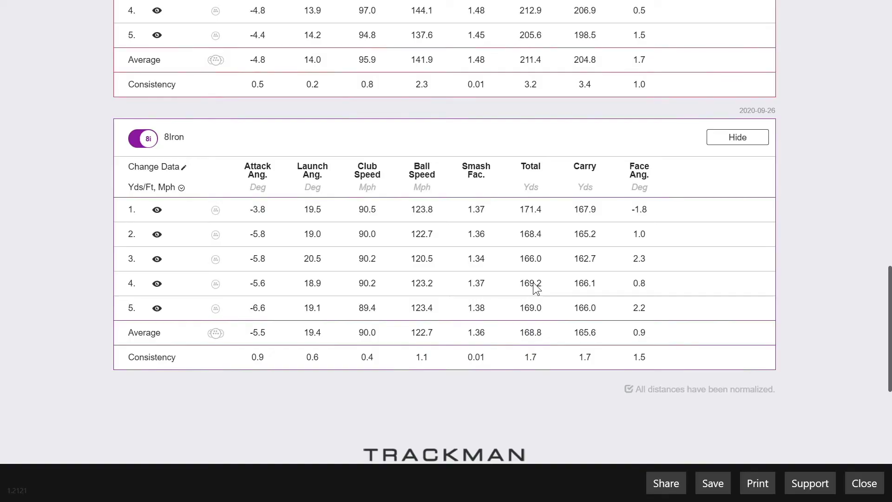
left_click(865, 480)
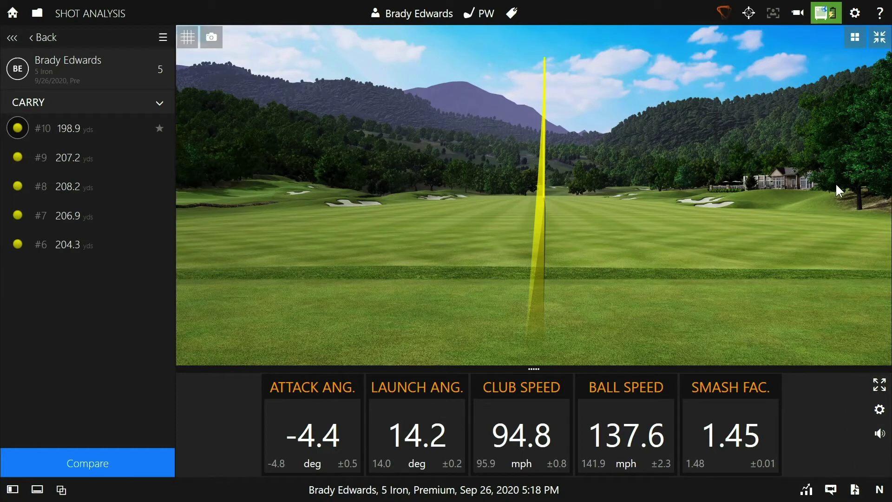
- View the Share settings upload queue listing the report and two stroke videos pending offline
left_click(853, 13)
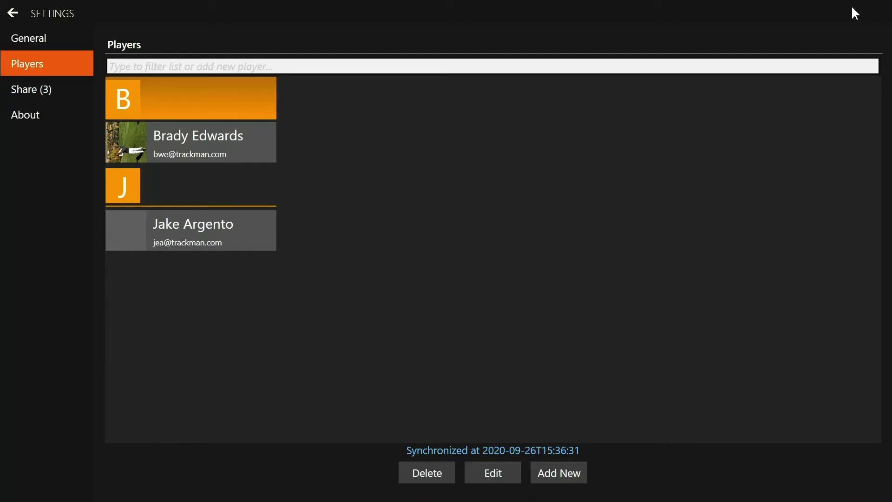
left_click(40, 92)
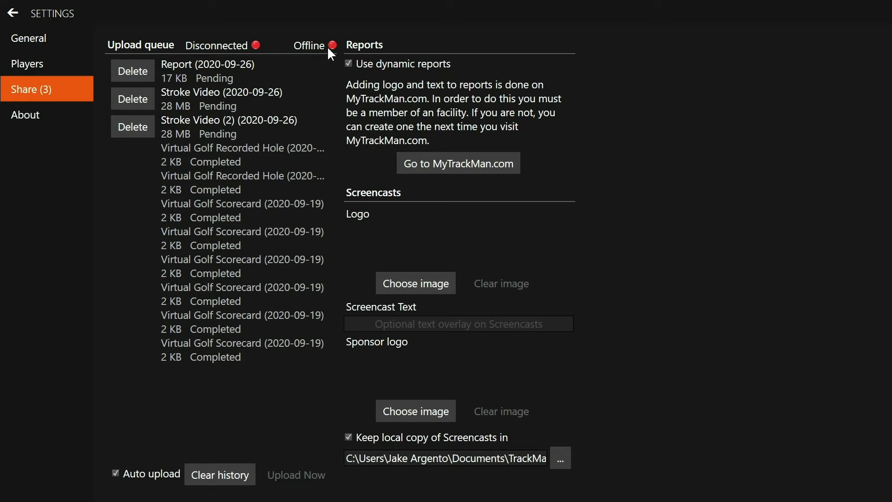
key("super")
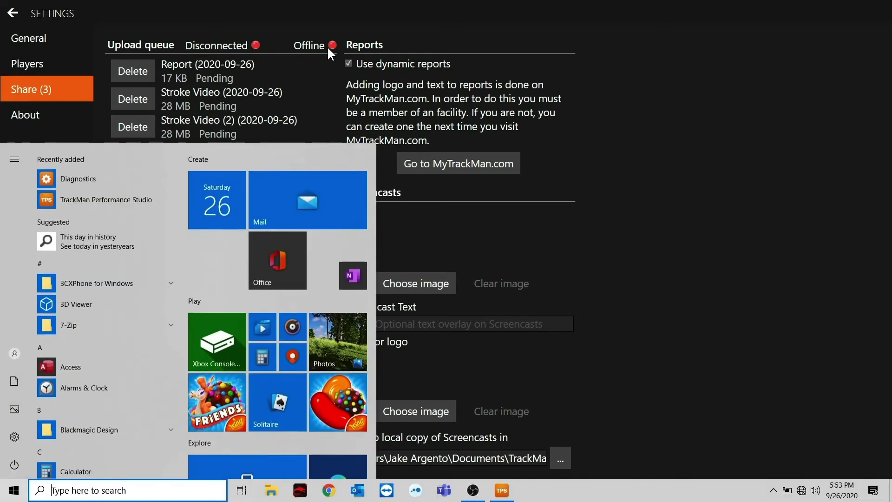
- Connect the computer to the TrackMan1PHX Wi-Fi network so TrackMan goes Online
left_click(801, 490)
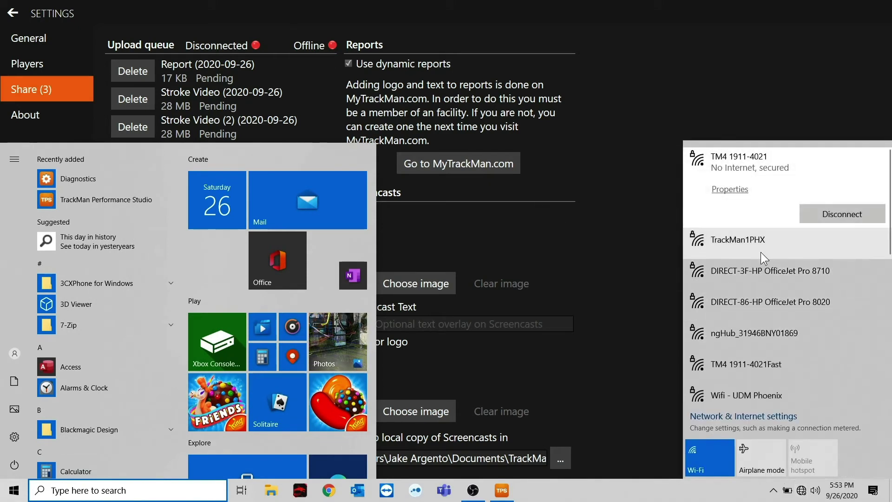
left_click(760, 251)
left_click(806, 242)
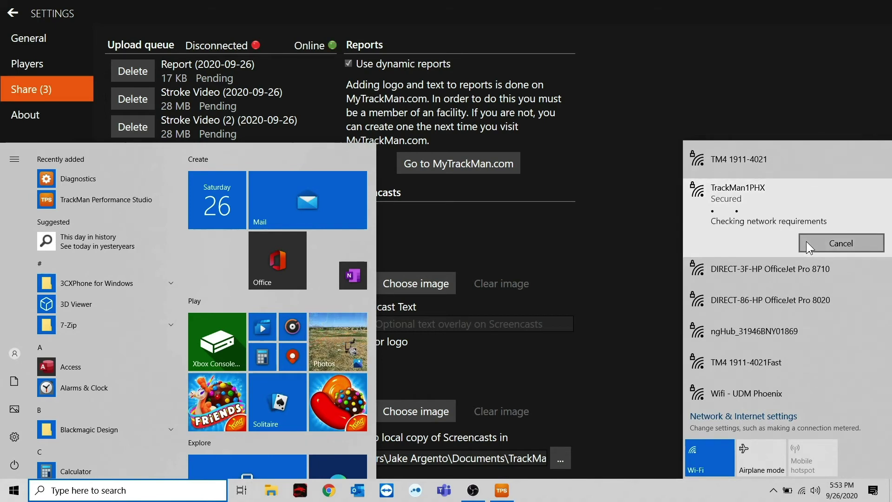
left_click(652, 180)
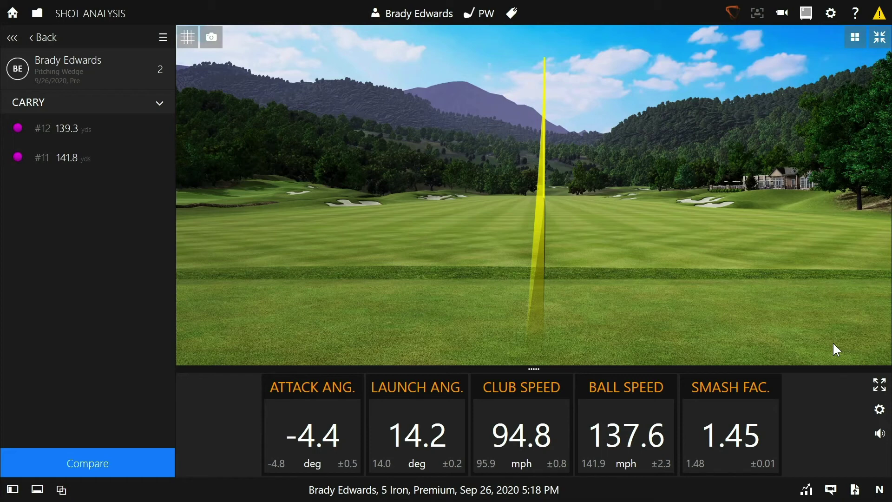
- Start a screencast recording with the default title and microphone input
left_click(830, 489)
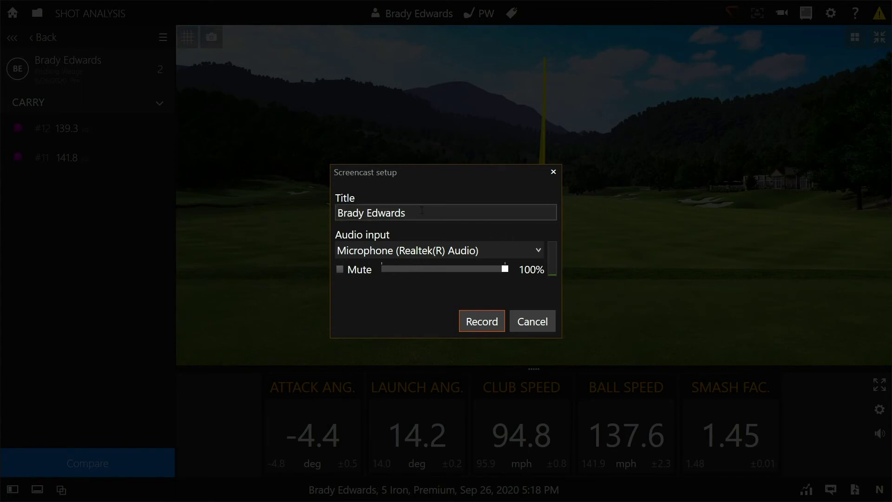
left_click(478, 320)
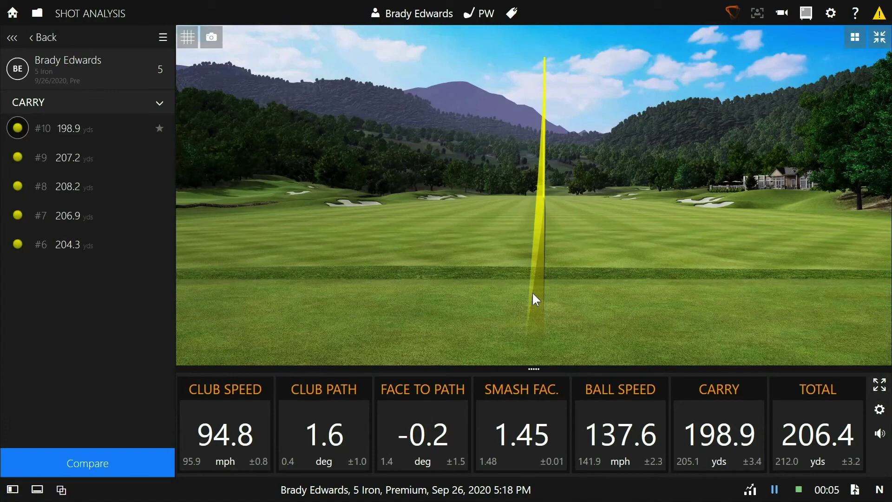
- Step through 5 Iron shots #10 to #6 in the shot data table, then stop the recording
left_click(879, 37)
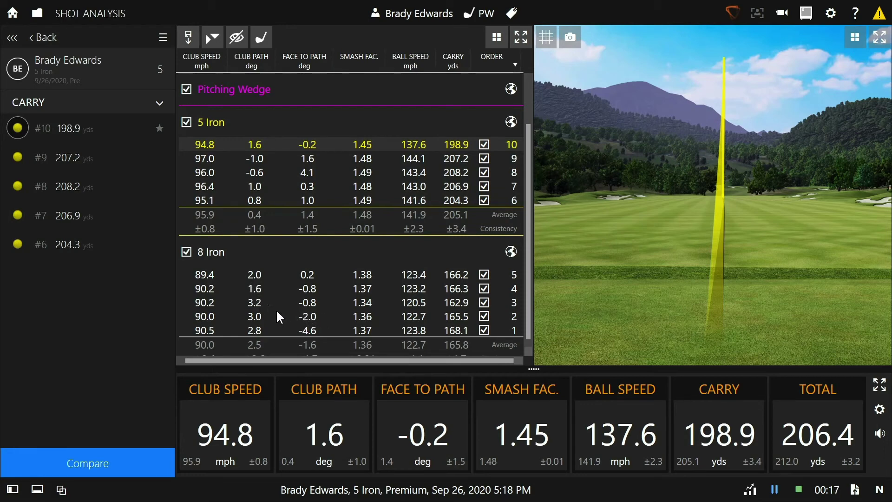
left_click(265, 161)
left_click(261, 169)
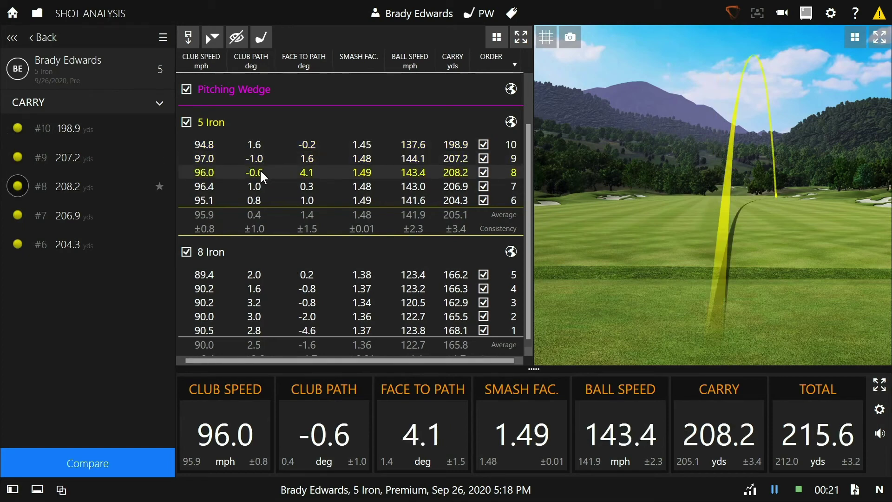
left_click(261, 185)
left_click(294, 201)
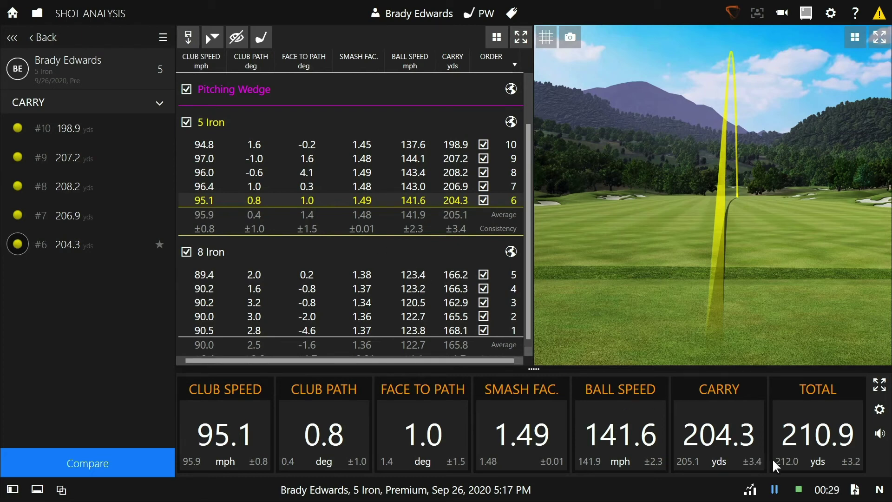
left_click(797, 489)
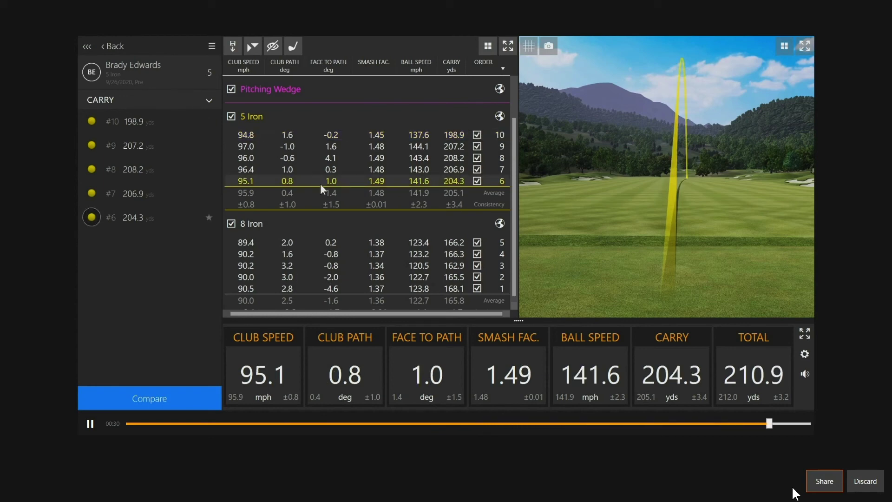
- Upload the recorded screencast to the player's MyTrackMan and confirm the 3 MB upload is pending
left_click(823, 487)
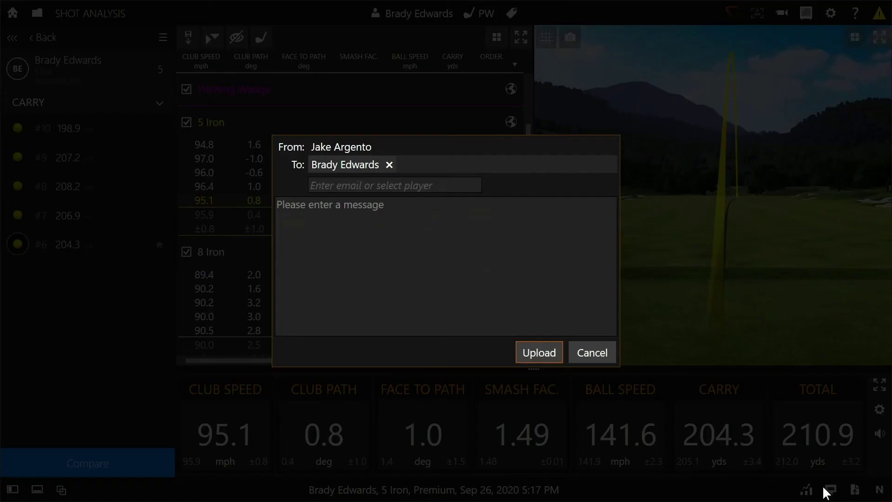
left_click(558, 352)
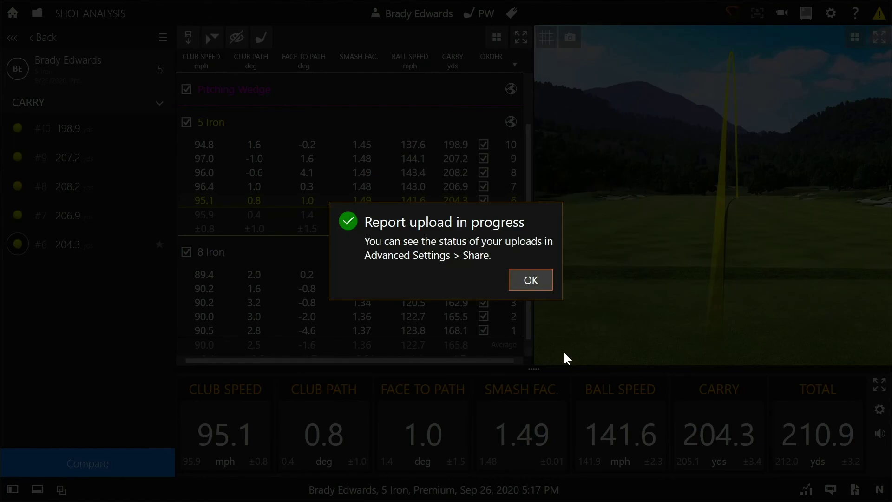
left_click(542, 283)
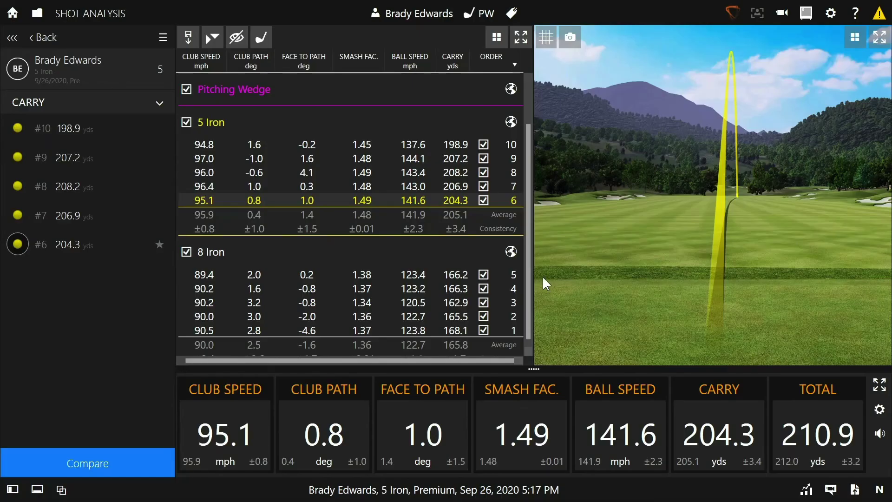
left_click(827, 11)
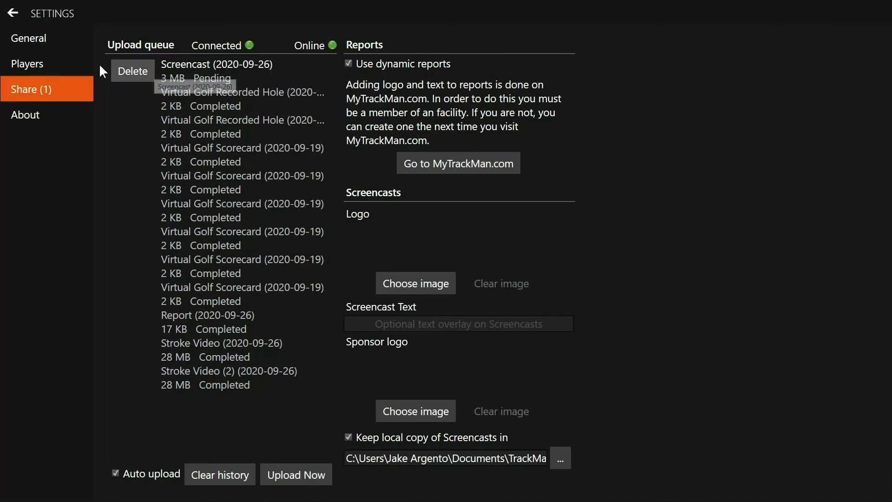
- End the Shot Analysis session, saving all data and videos
left_click(14, 20)
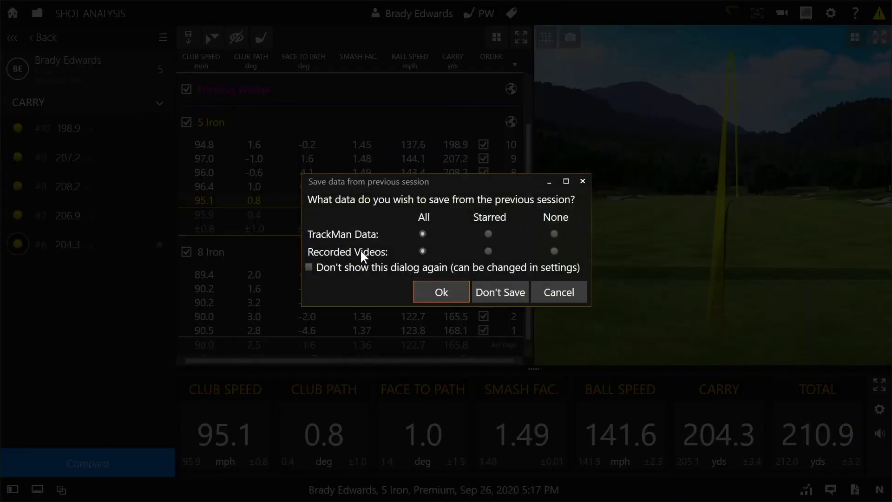
left_click(431, 290)
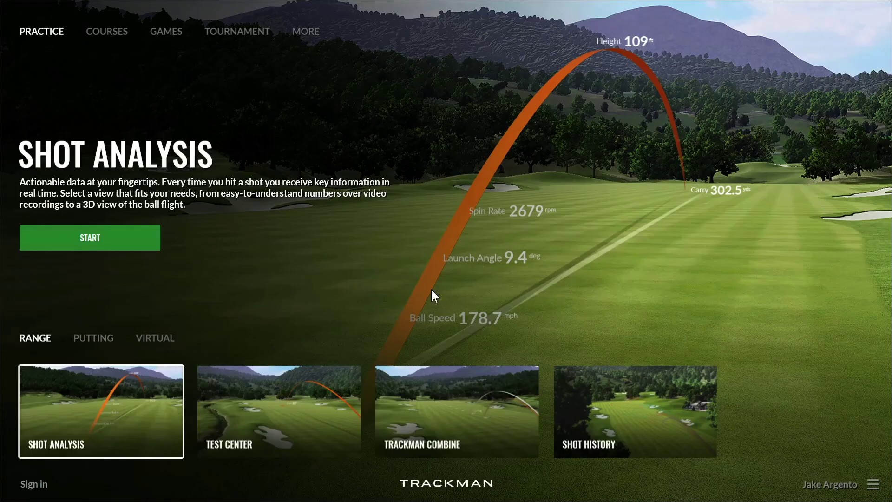